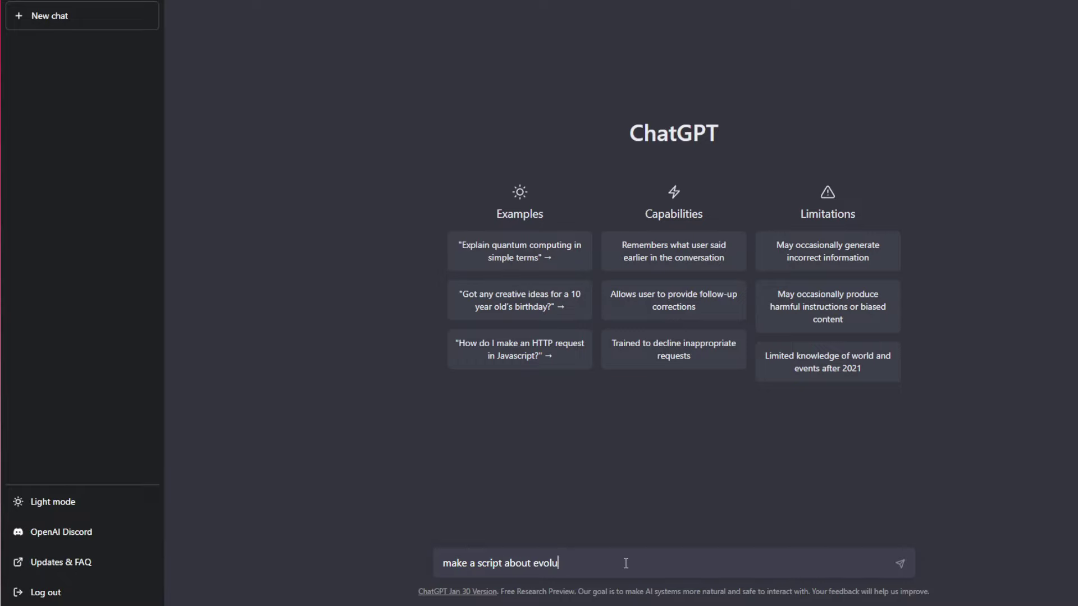
pyautogui.write('tion')
# - Send the evolution script request, then the follow-up 'make it informative and entertaining'
pyautogui.press('Return')
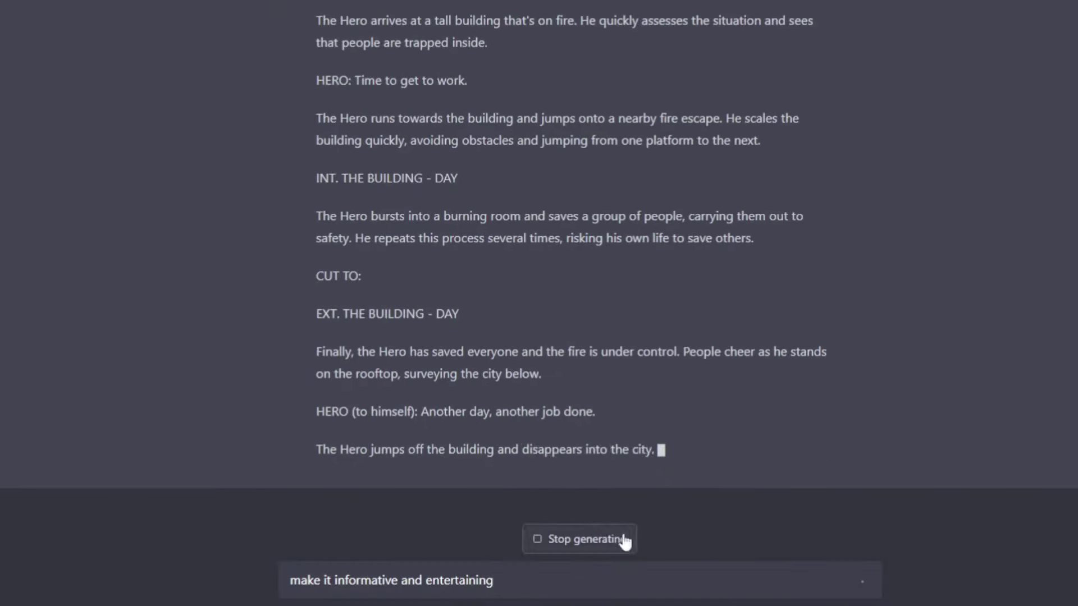
pyautogui.press('Return')
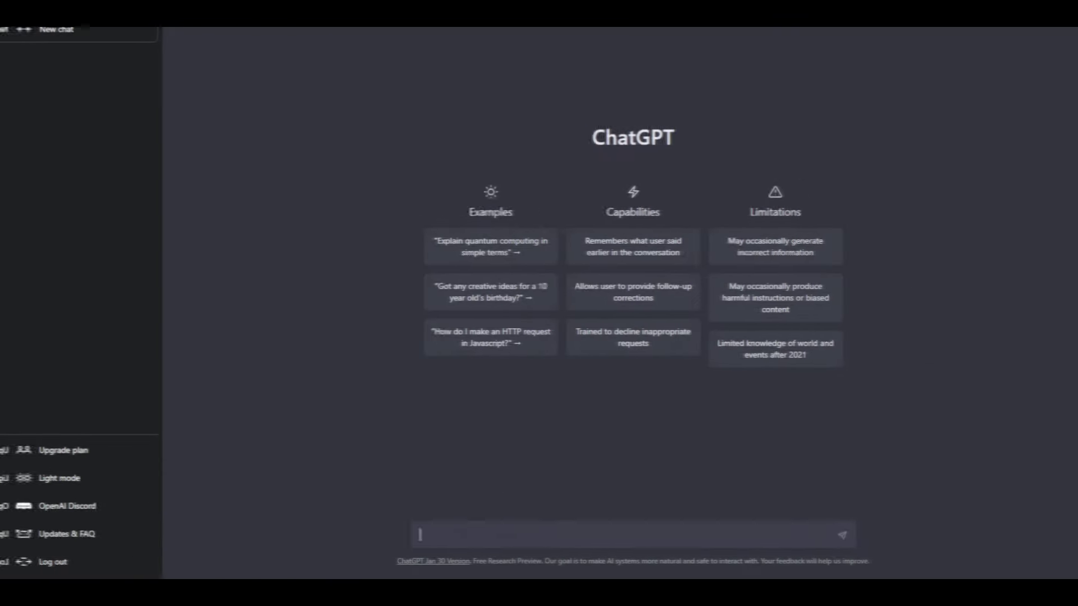
pyautogui.write('What is the best way')
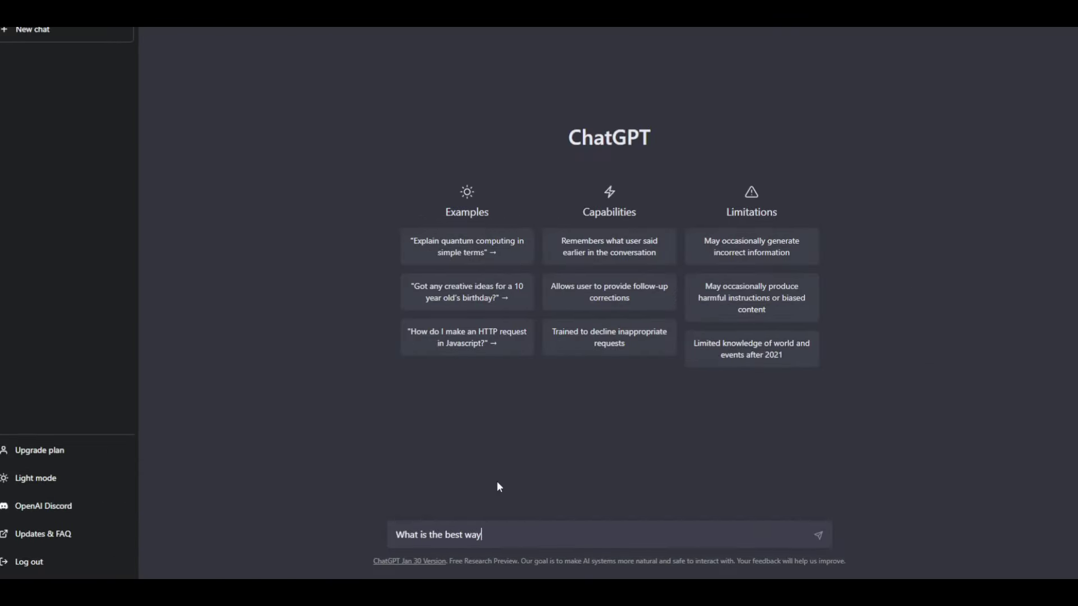
pyautogui.write(' to save money?')
# - Ask ChatGPT 'What is the best way to save money?'
pyautogui.press('Return')
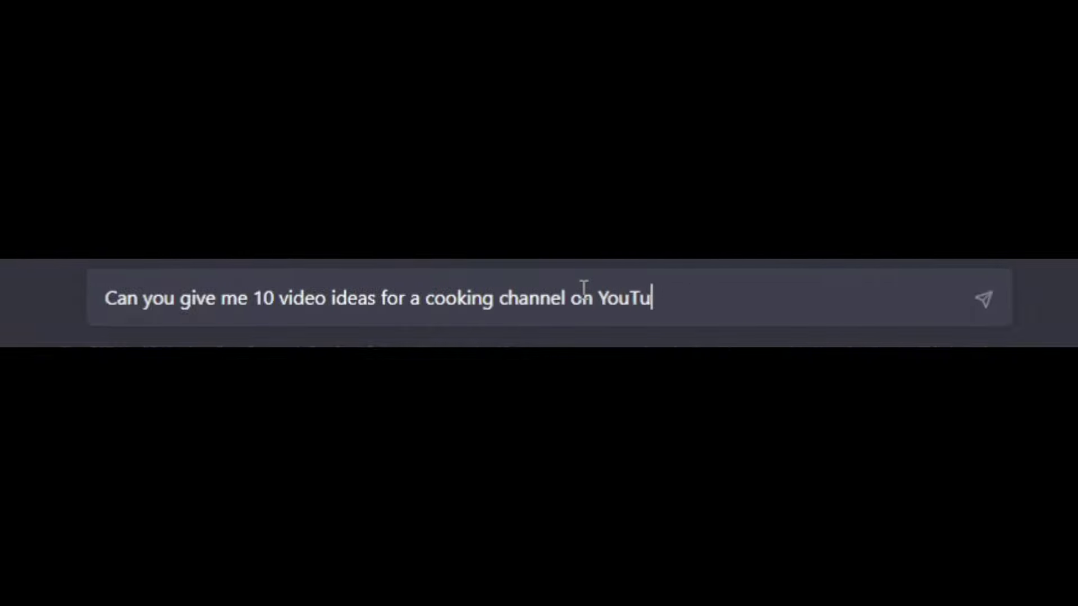
pyautogui.write('be?')
# - Send the cooking-channel ideas prompt and 'Create a YouTube script for top 10 comfort food to try at home'
pyautogui.press('Return')
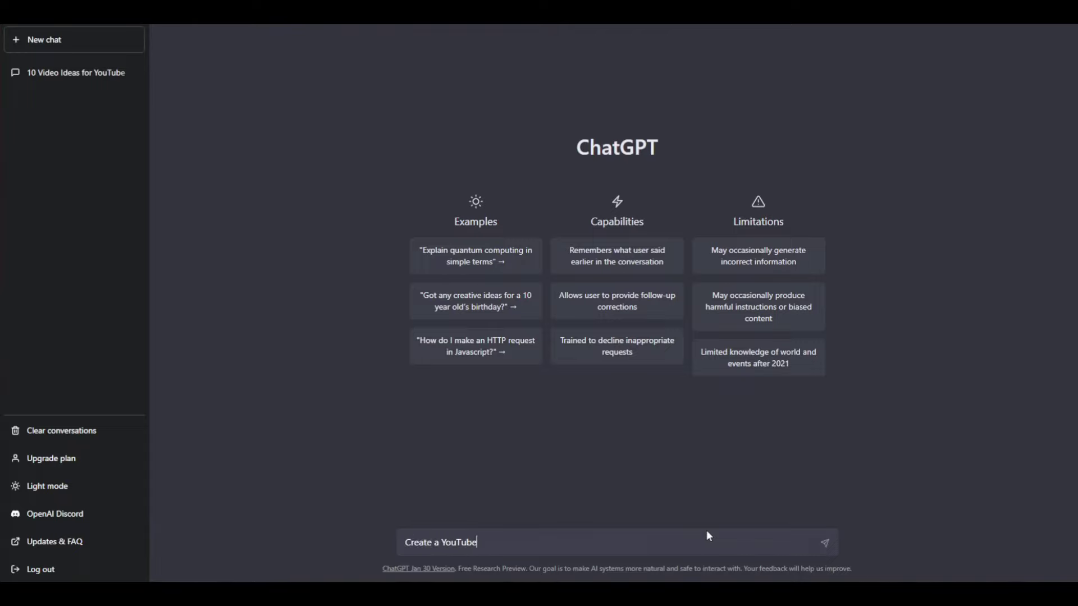
pyautogui.write('top 10 ')
pyautogui.write('comfort food to try')
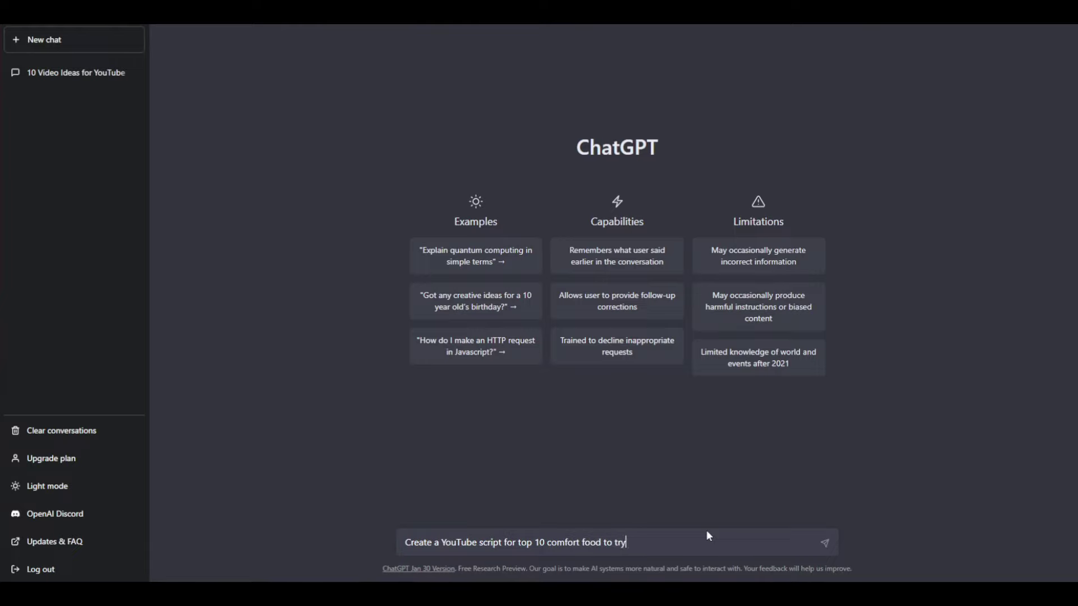
pyautogui.write(' at home')
pyautogui.press('Return')
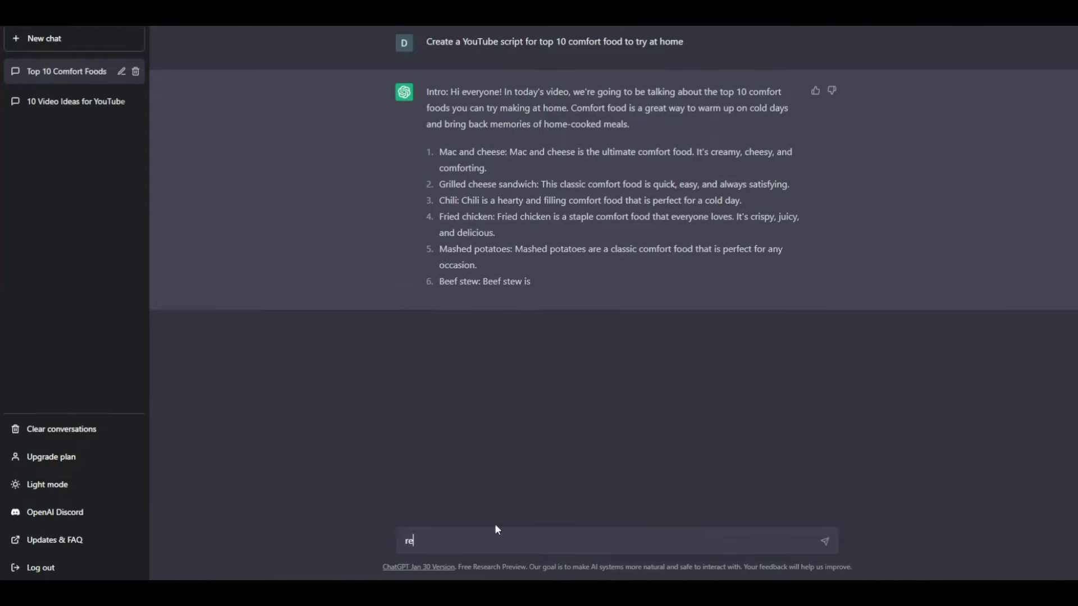
pyautogui.write('write')
pyautogui.write(' it')
# - Send 'rewrite it', a detailed-segment request and a Gordon Ramsay-style outro, then open the carnivore video
pyautogui.press('Return')
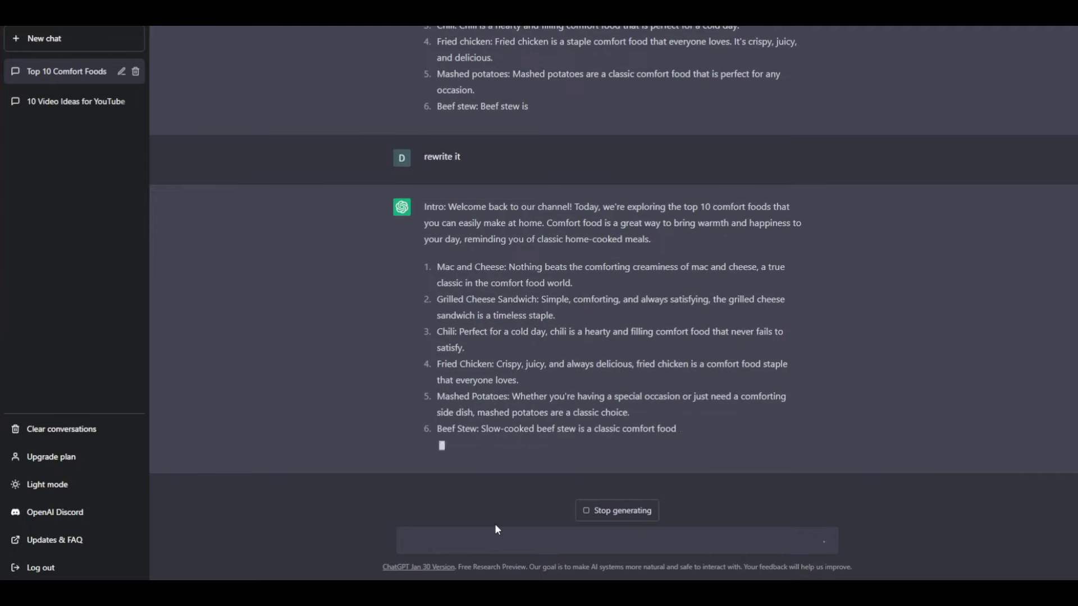
pyautogui.write('Write a step by step detaile')
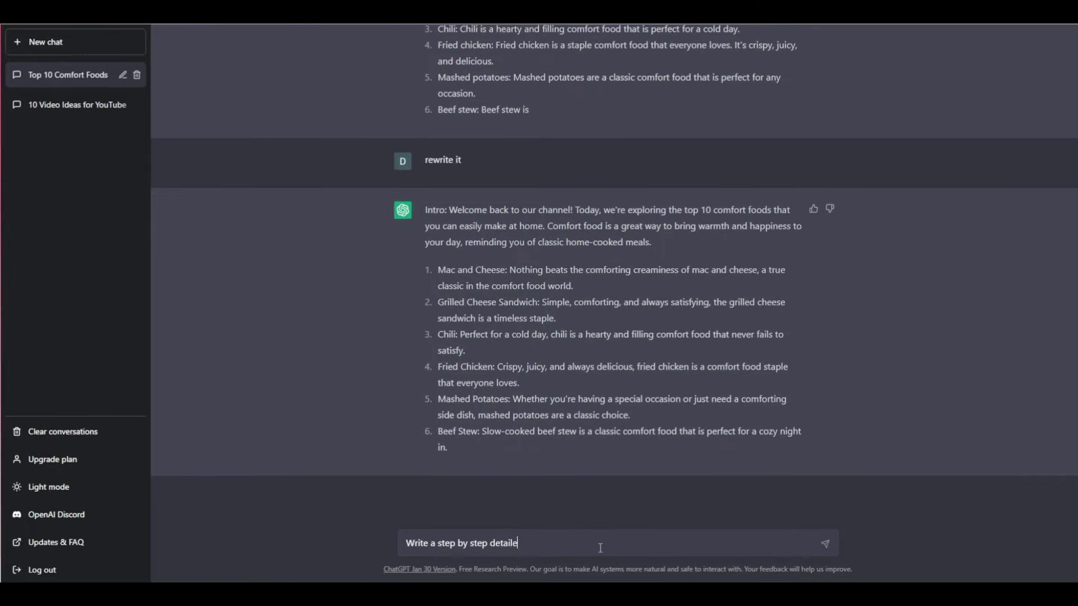
pyautogui.write('nt 1')
pyautogui.press('Return')
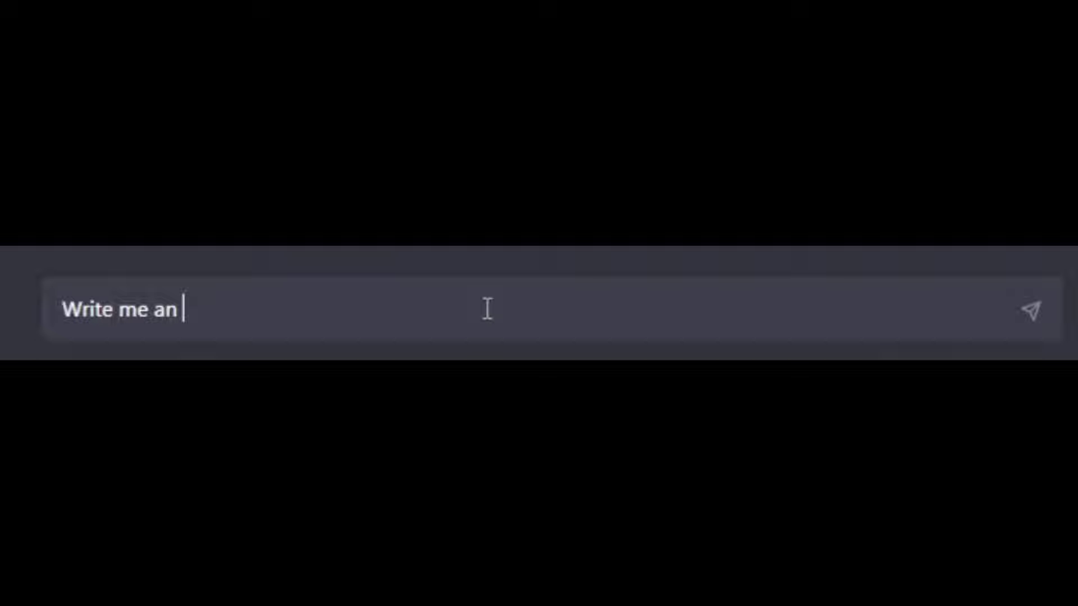
pyautogui.write('e an engaging video outro in the style of G')
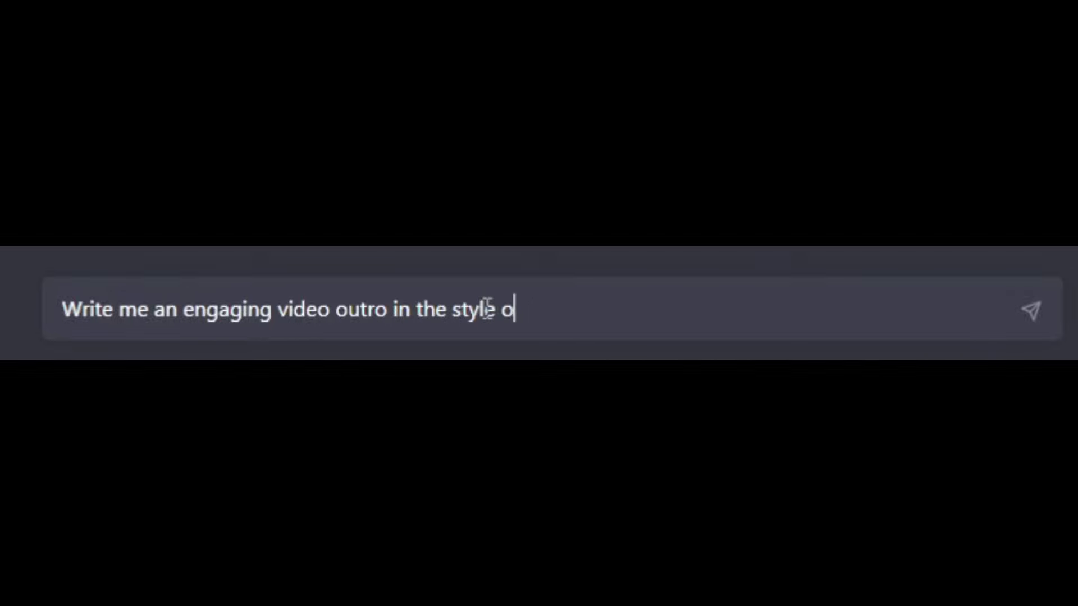
pyautogui.write('ordon Ramsay')
pyautogui.press('Return')
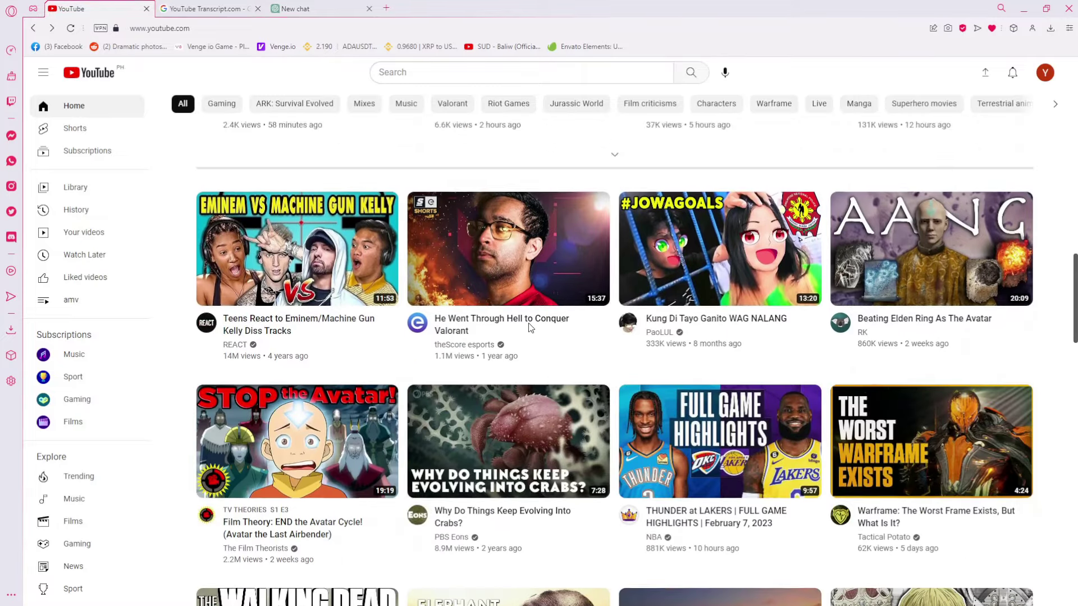
pyautogui.scroll(3, 528, 323)
pyautogui.scroll(3, 523, 316)
pyautogui.scroll(1, 511, 298)
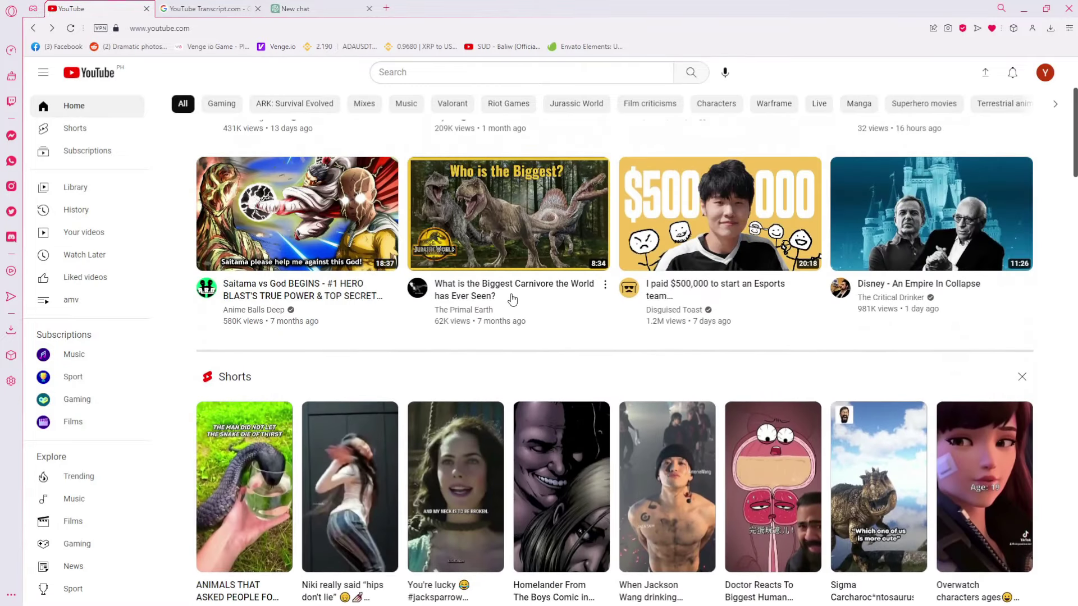
pyautogui.click(511, 294)
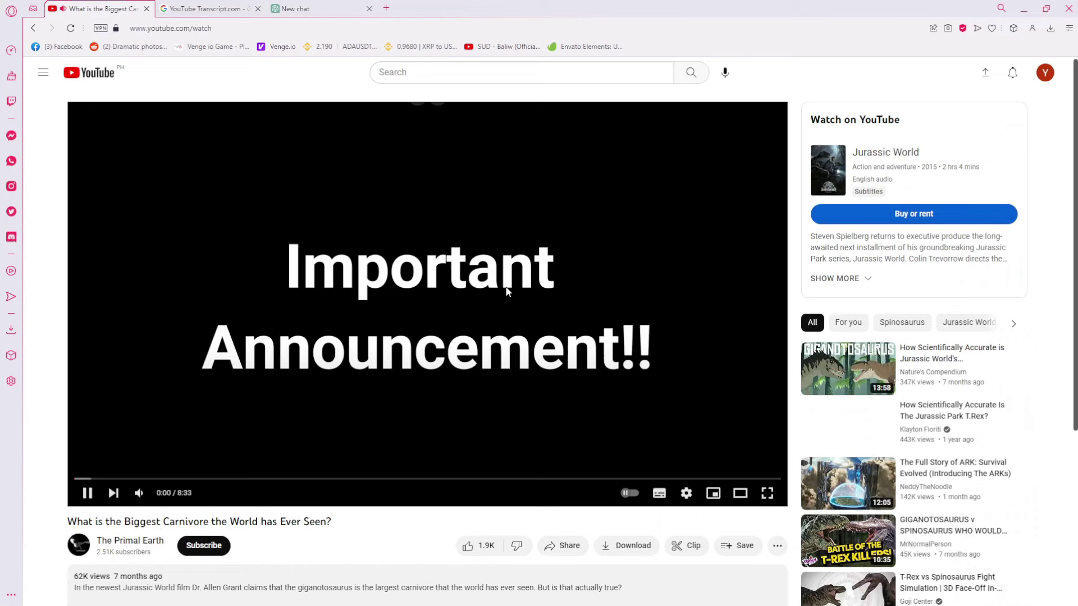
# - Fetch the carnivore video's transcript on youtubetranscript.com and select 'hello everyone' through 'next video'
pyautogui.click(194, 28)
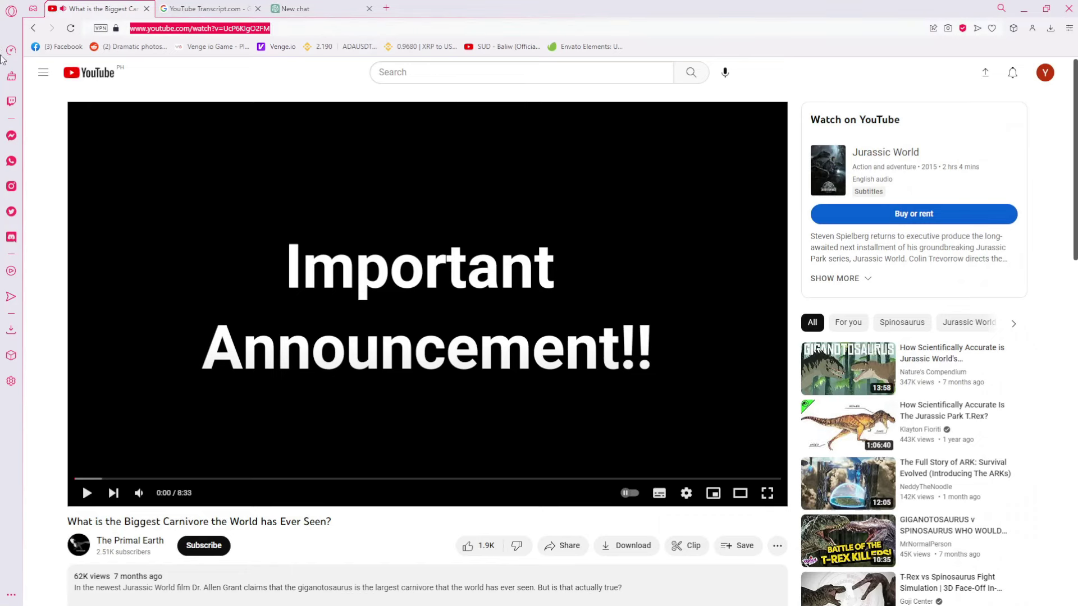
pyautogui.click(206, 8)
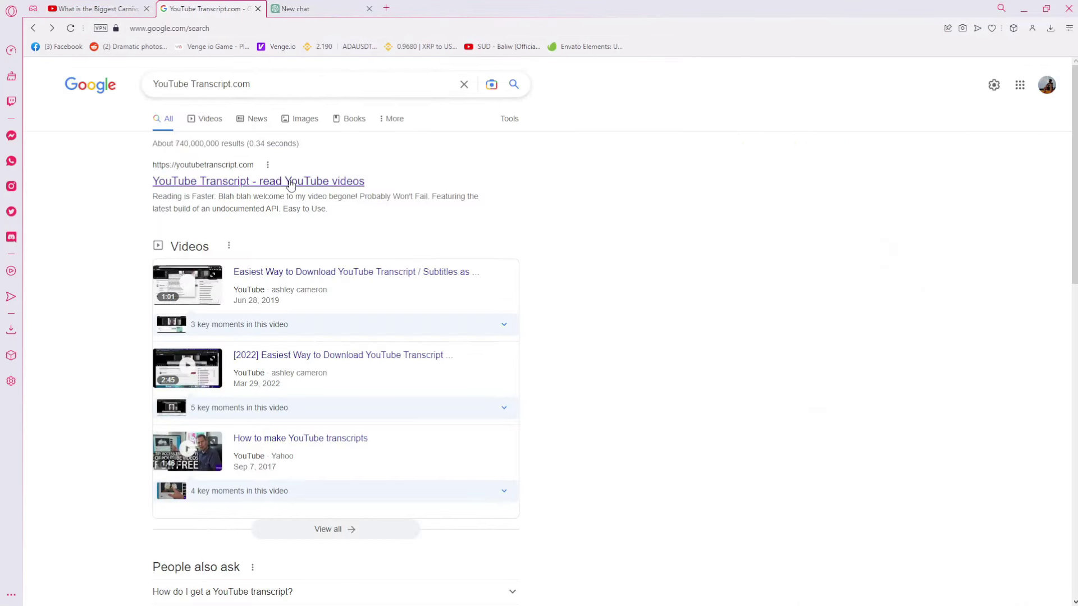
pyautogui.click(268, 180)
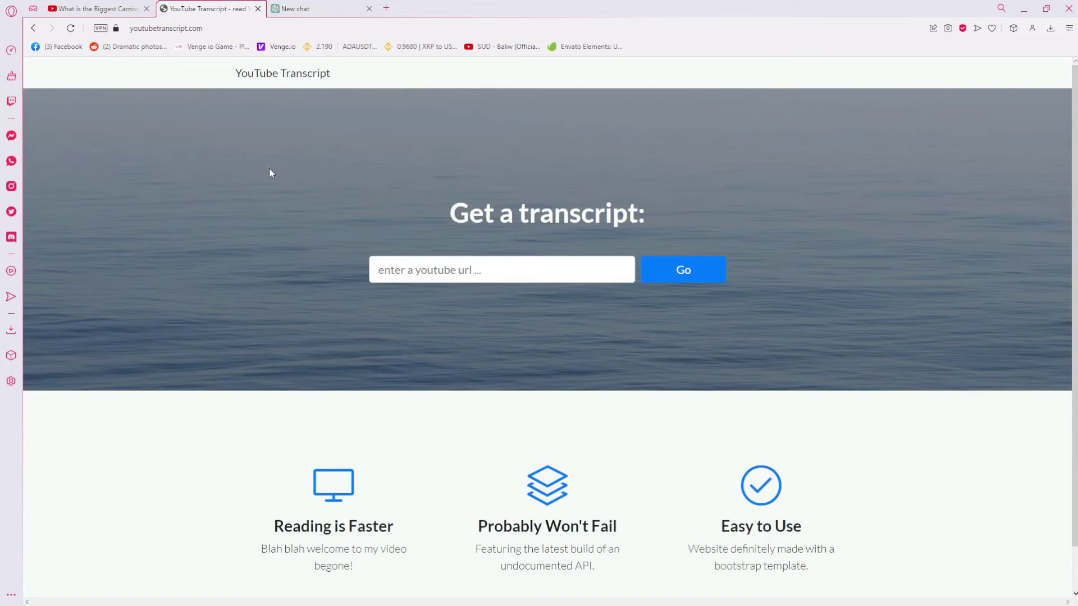
pyautogui.hotkey('ctrl', 'v')
pyautogui.click(669, 282)
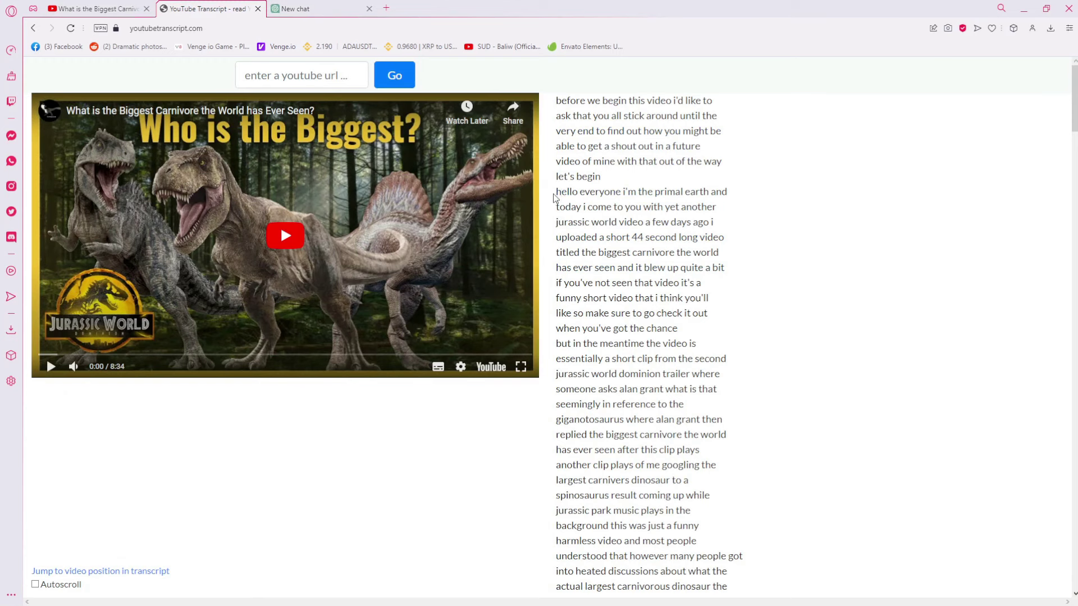
pyautogui.moveTo(554, 197); pyautogui.dragTo(794, 578)
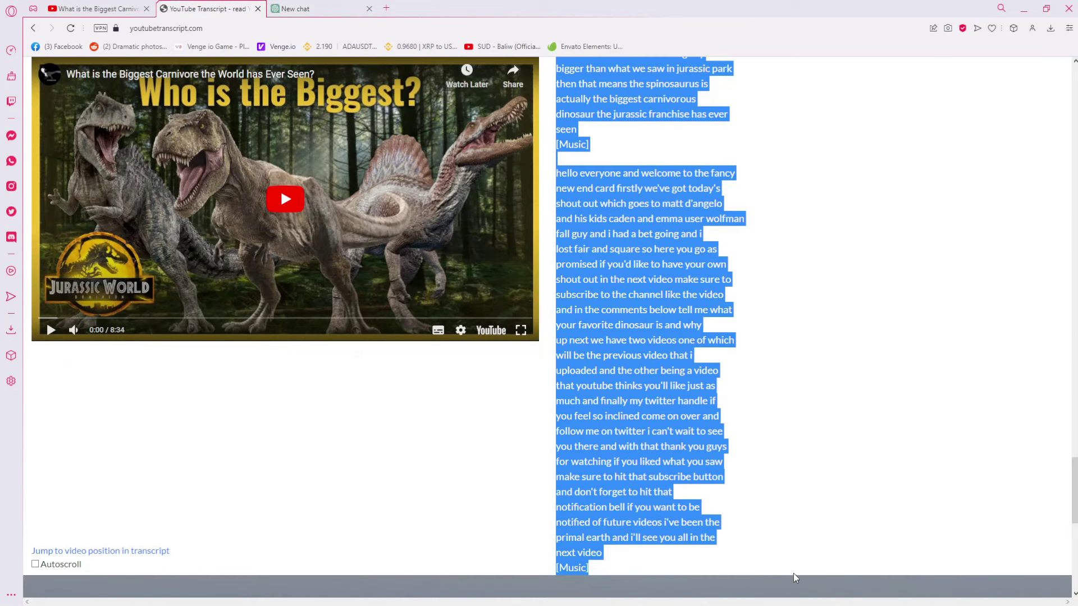
pyautogui.moveTo(794, 578); pyautogui.dragTo(789, 542)
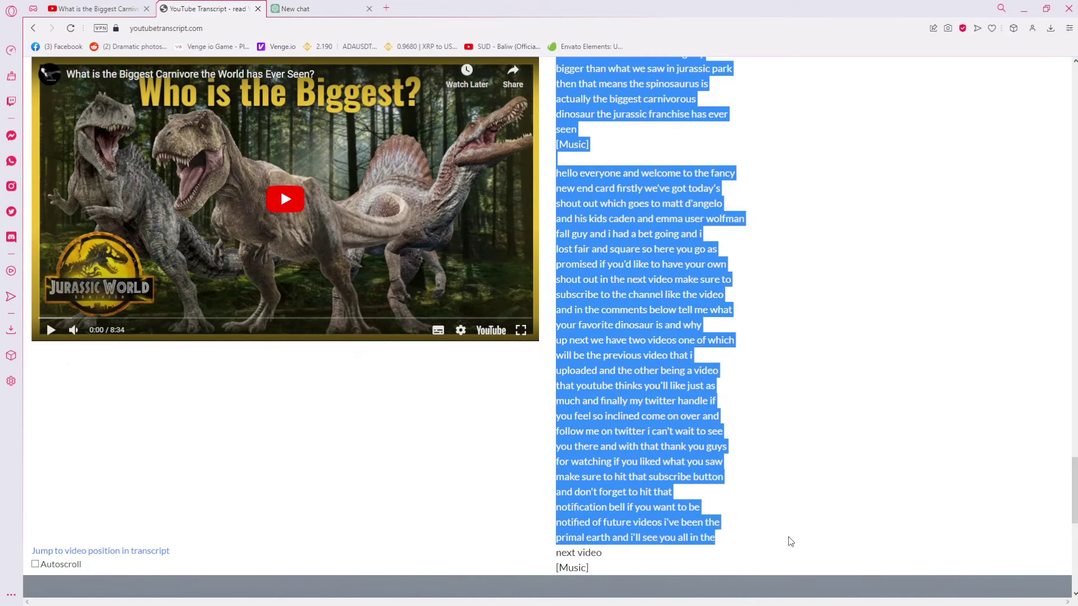
# - Ask ChatGPT to 'make it more interesting' for the dinosaur summary
pyautogui.click(356, 10)
pyautogui.write('make it more interesting')
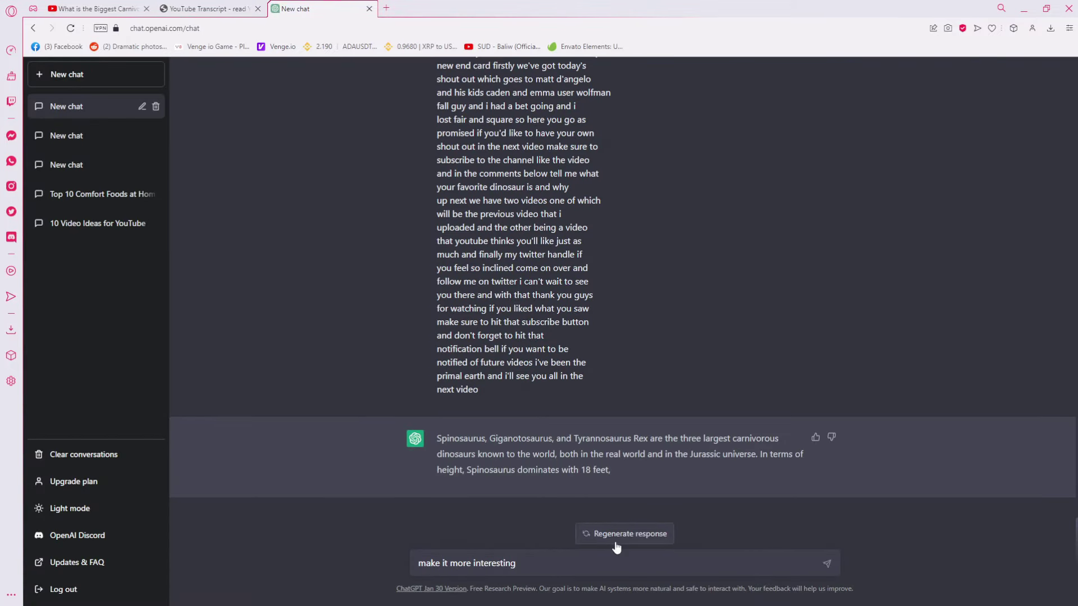
pyautogui.press('Return')
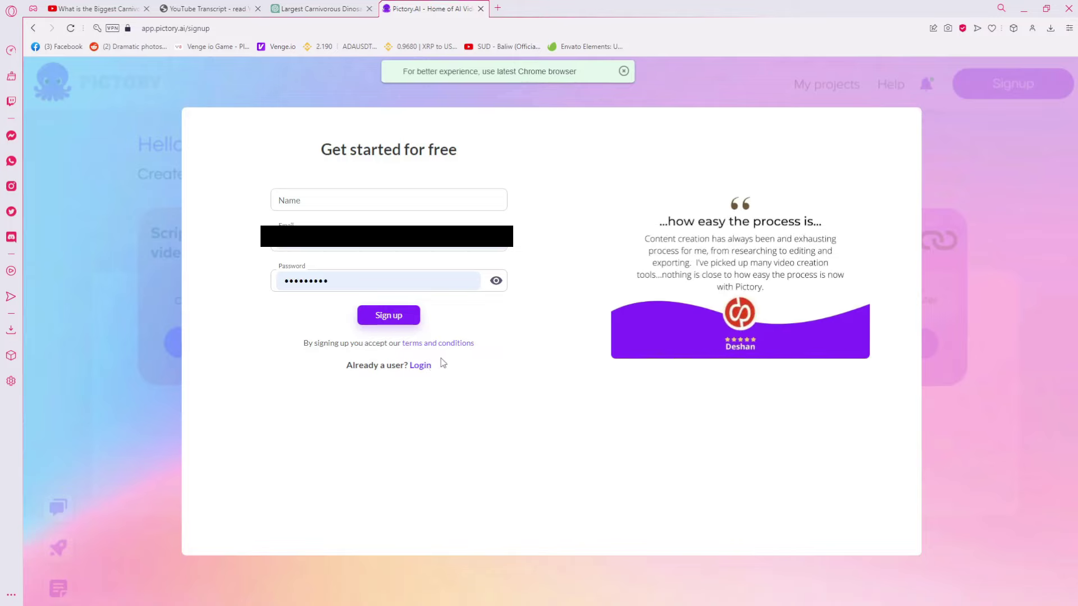
# - Log in to Pictory and copy ChatGPT's rewritten dinosaur response into the script editor
pyautogui.click(421, 366)
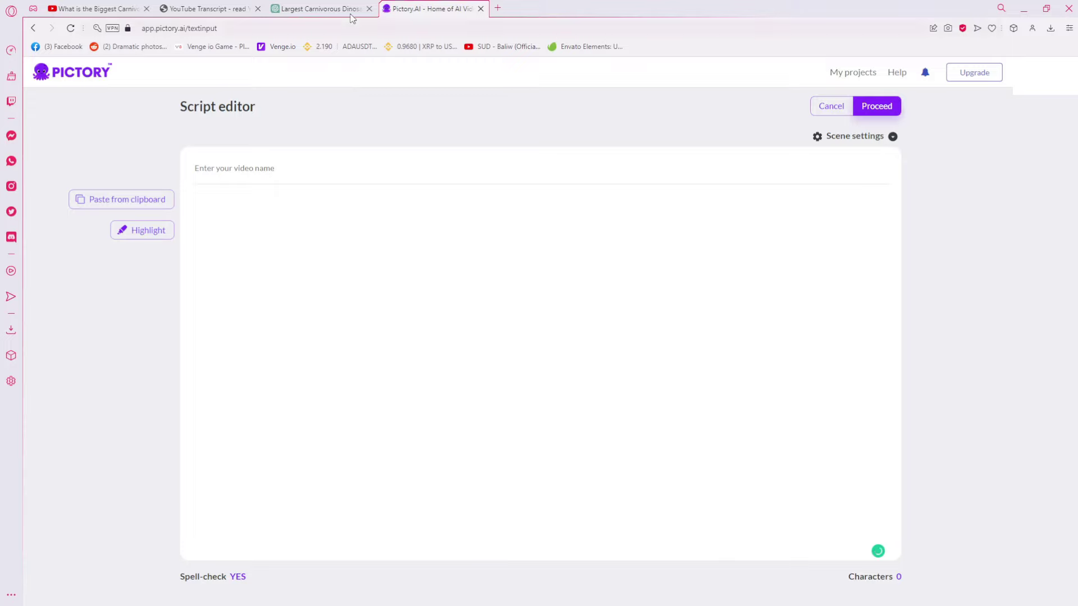
pyautogui.click(345, 10)
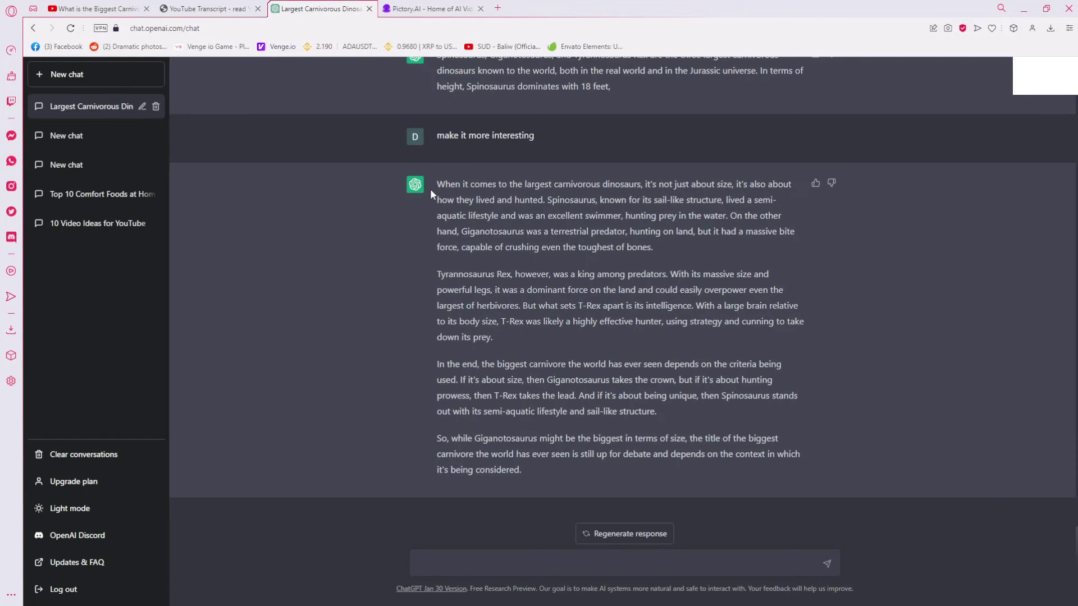
pyautogui.moveTo(436, 183); pyautogui.dragTo(543, 466)
pyautogui.hotkey('ctrl', 'c')
pyautogui.click(429, 9)
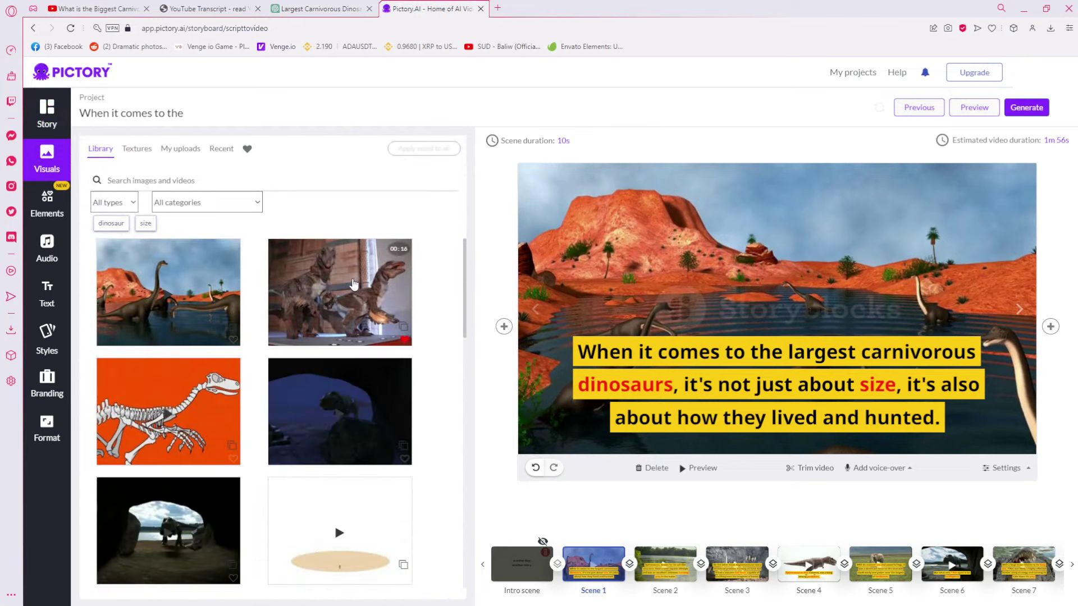
pyautogui.scroll(-2, 354, 285)
# - Apply the cave clip to Scene 1, then review the Elements, Audio, Text and Styles options
pyautogui.click(168, 362)
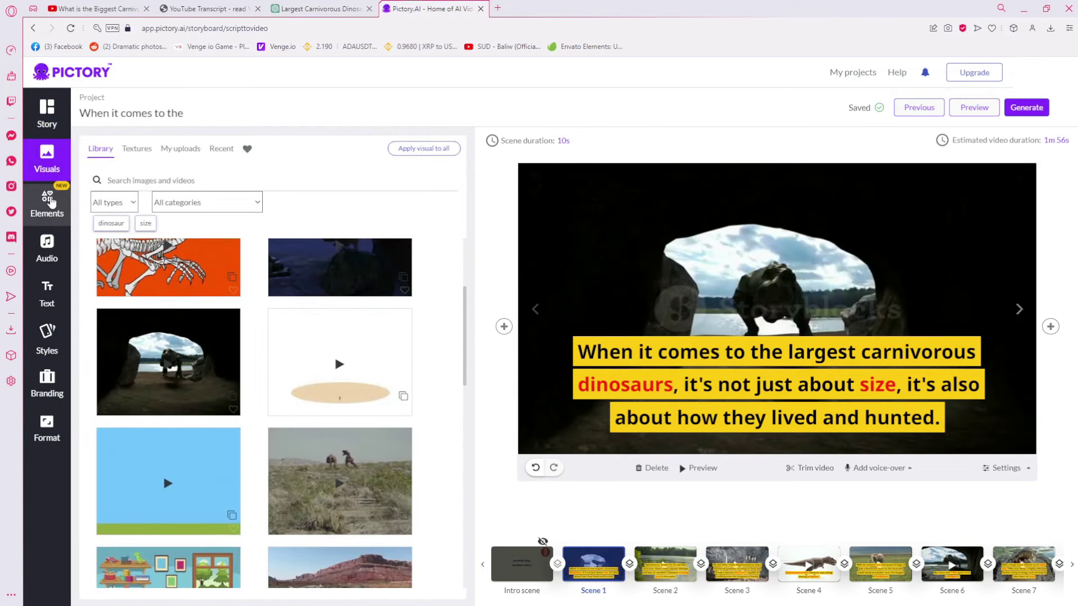
pyautogui.click(48, 203)
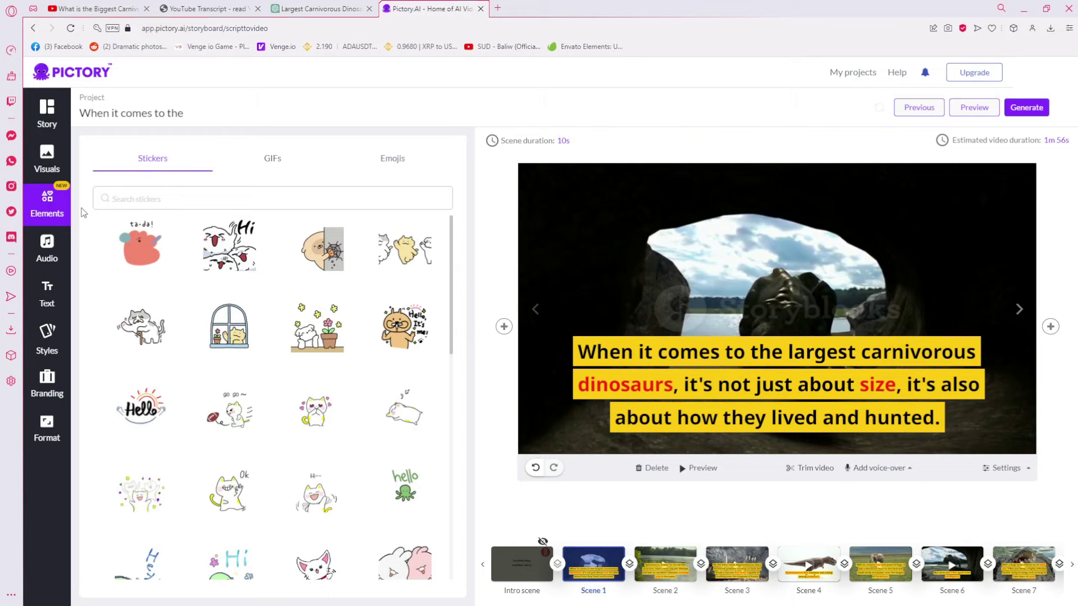
pyautogui.click(46, 249)
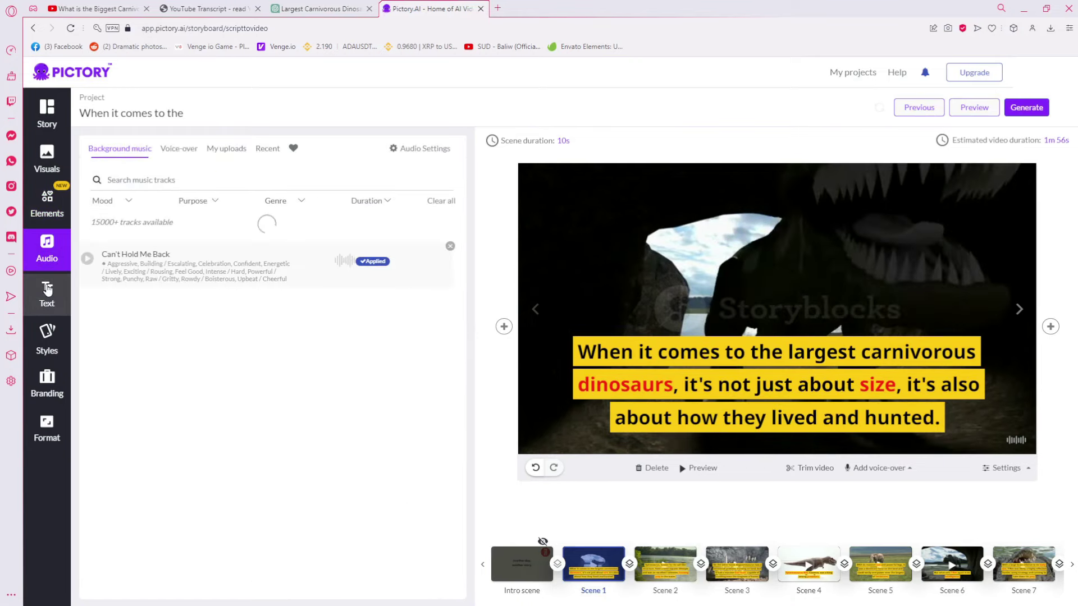
pyautogui.click(177, 148)
pyautogui.click(46, 290)
pyautogui.click(47, 337)
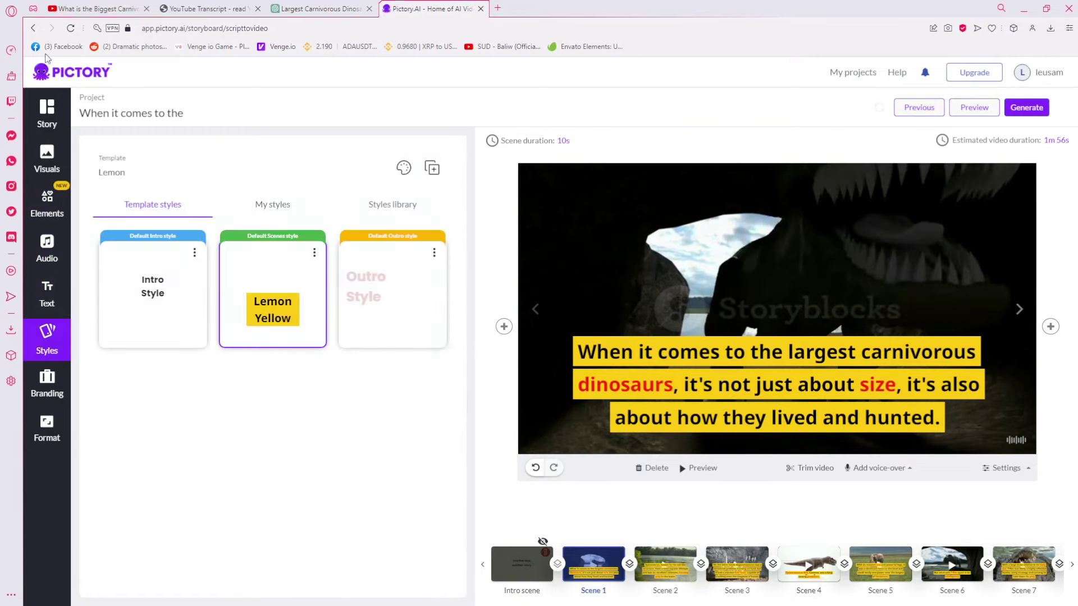
pyautogui.click(47, 159)
pyautogui.click(1027, 108)
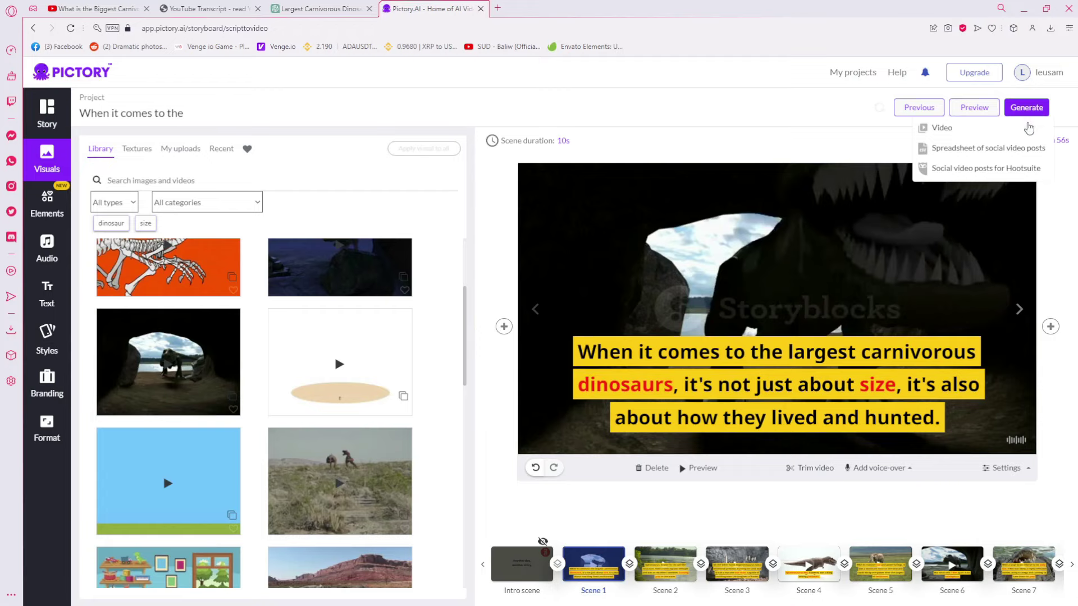
# - Start rendering the dinosaur video with the Video output option
pyautogui.click(1028, 129)
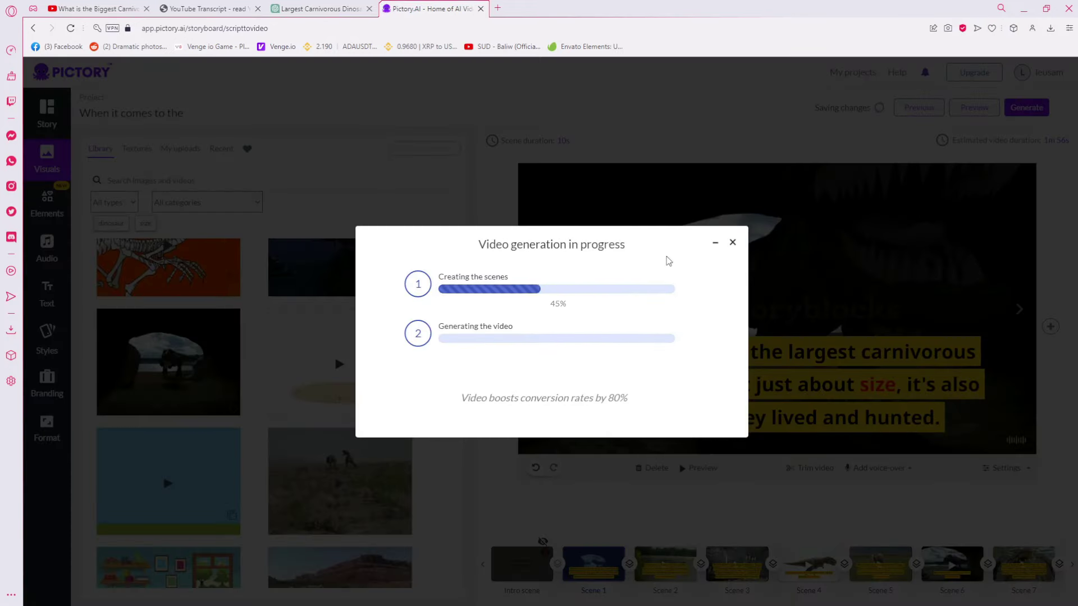